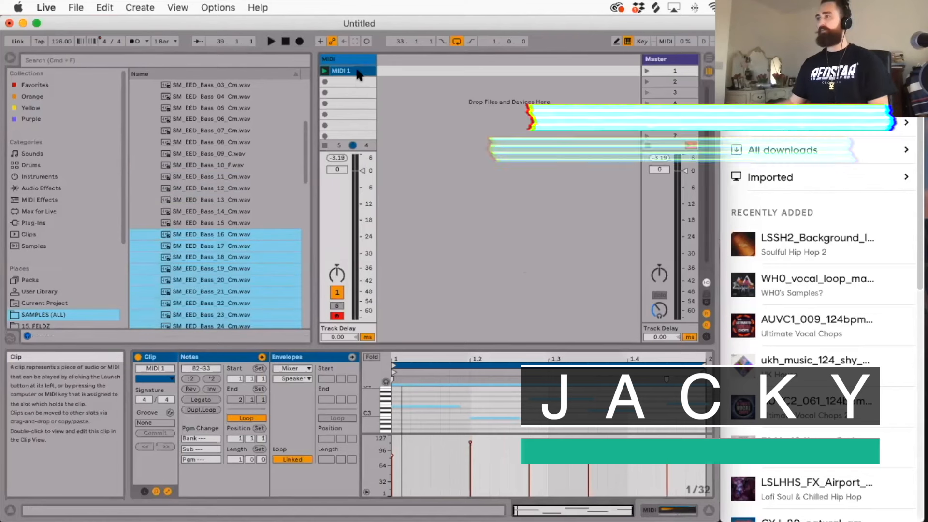
Replace the MIDI 1 clip in the track's first slot with a new empty MIDI clip.
click(344, 71)
key(Delete)
double_click(345, 71)
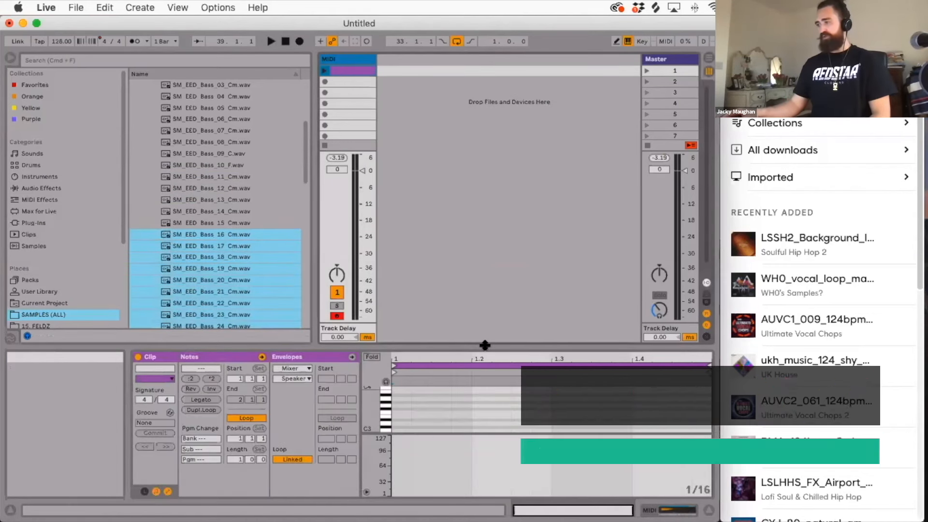
Enlarge the note editor, hide the envelope settings and draw a one-beat C2 note at the start of the clip.
drag(487, 346, 487, 288)
click(168, 491)
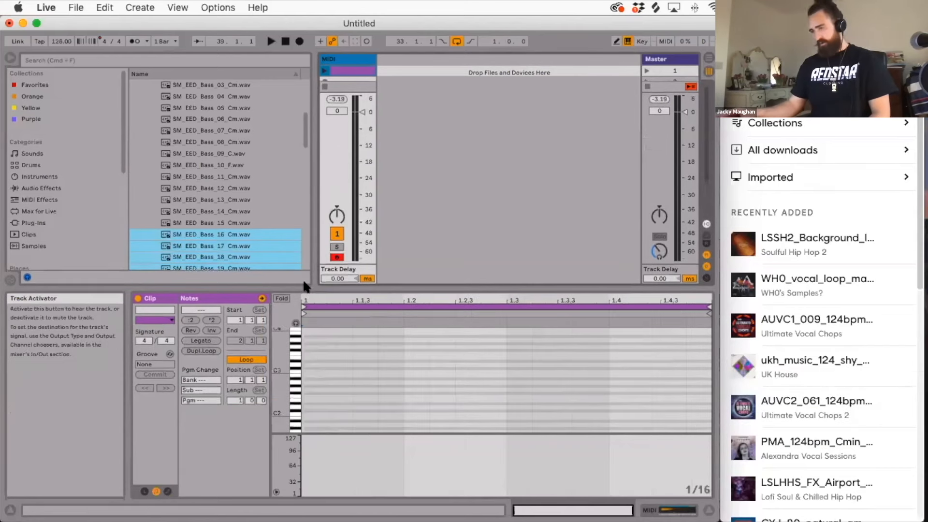
drag(281, 369, 288, 333)
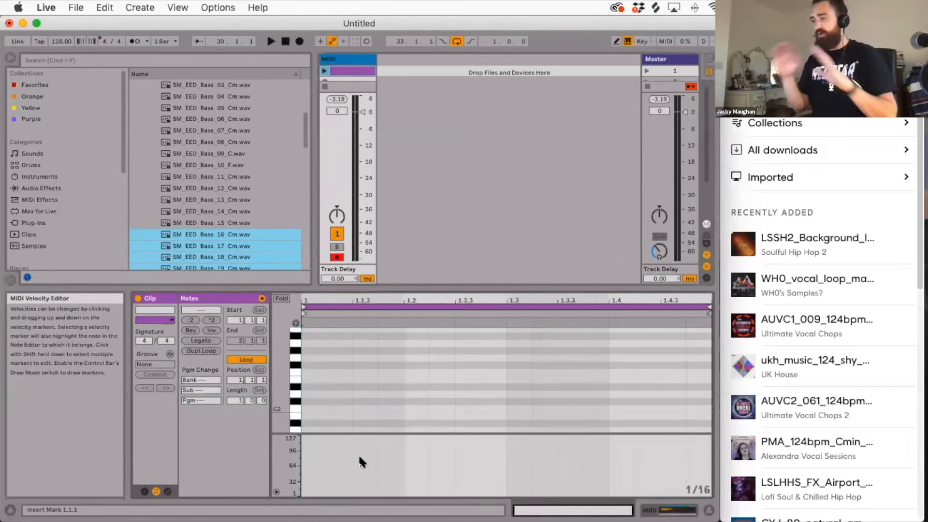
double_click(315, 408)
drag(325, 408, 403, 408)
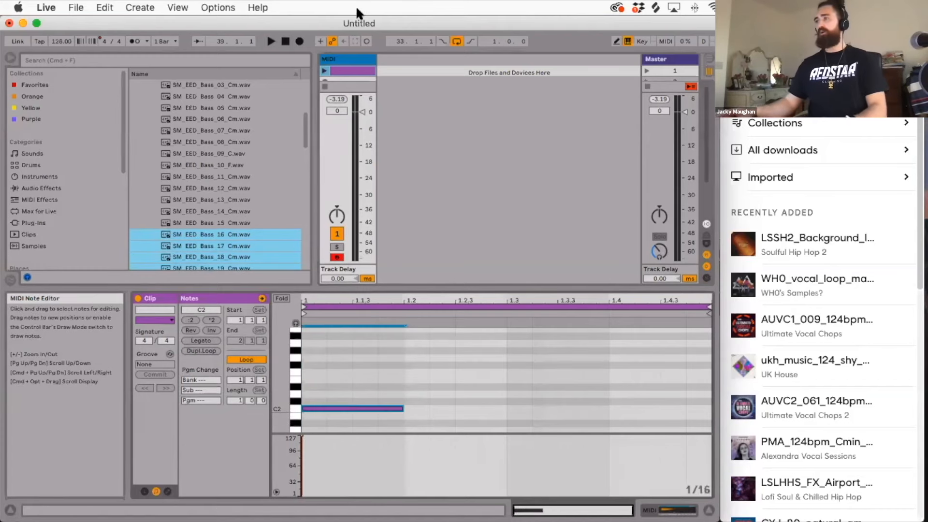
Play the clip with the C2 note, stop playback and delete the clip from the MIDI track.
click(325, 73)
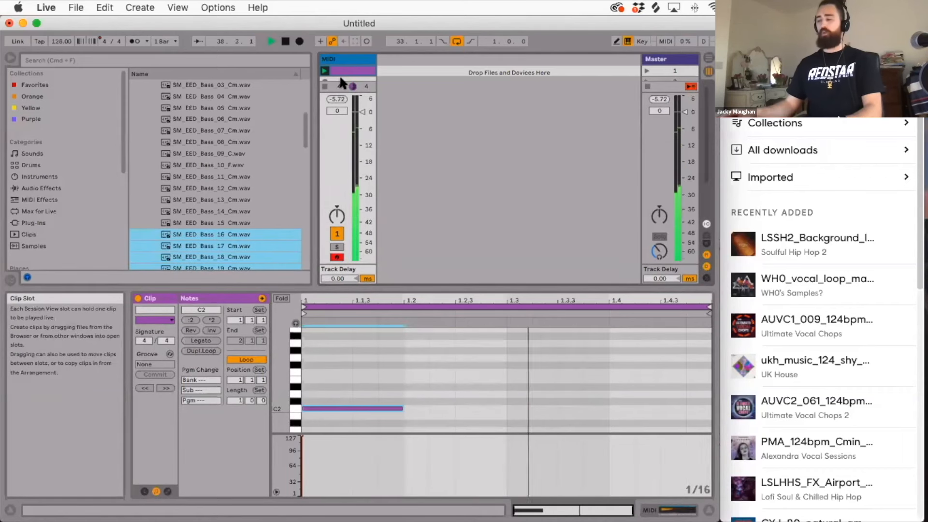
key(space)
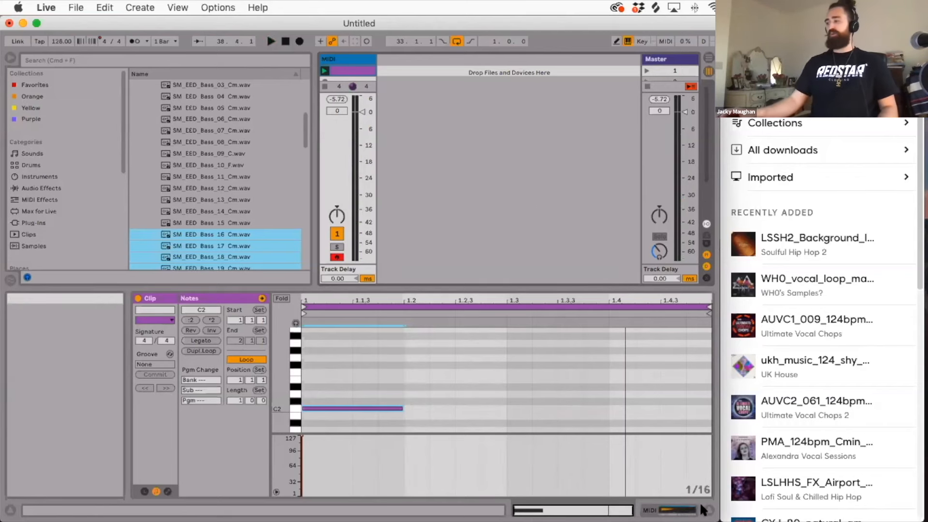
click(708, 510)
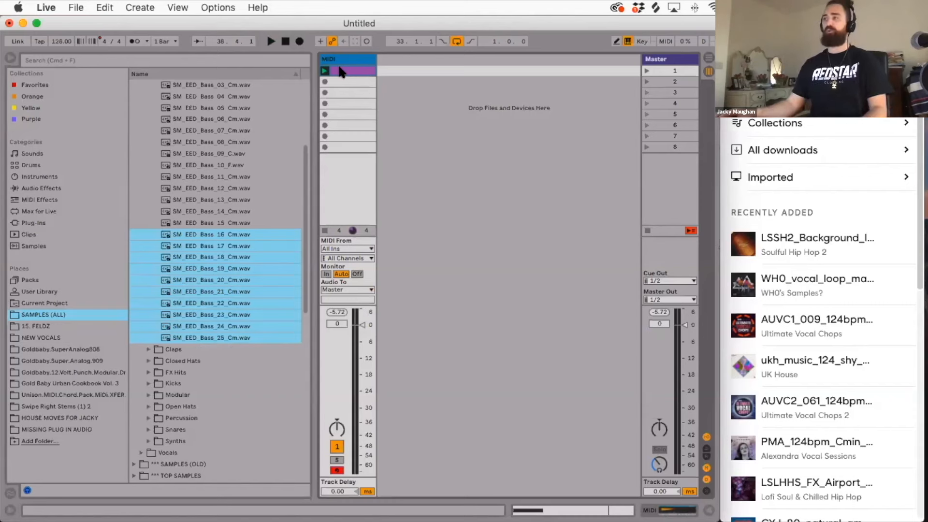
key(Delete)
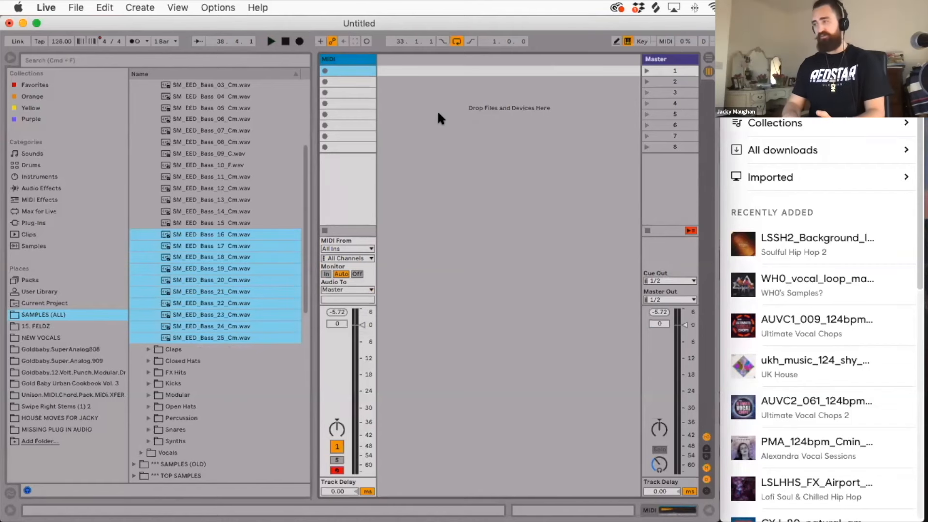
Insert a second MIDI track and remove the default effect rack with EQ Eight and Compressor from it.
key(shift+super+t)
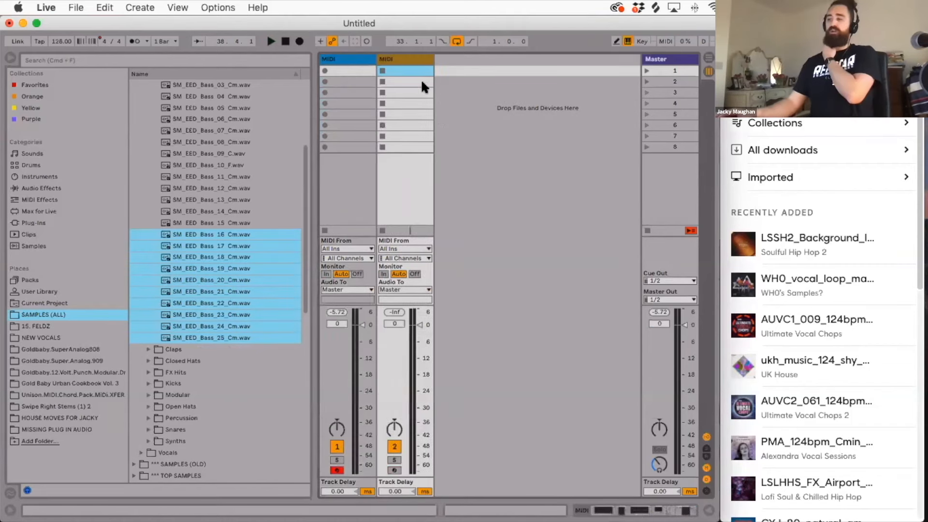
double_click(393, 58)
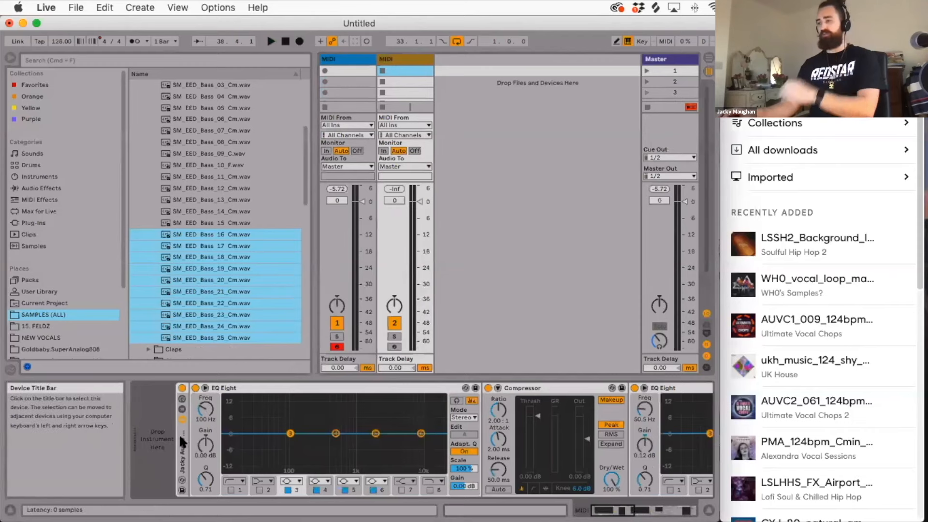
key(Delete)
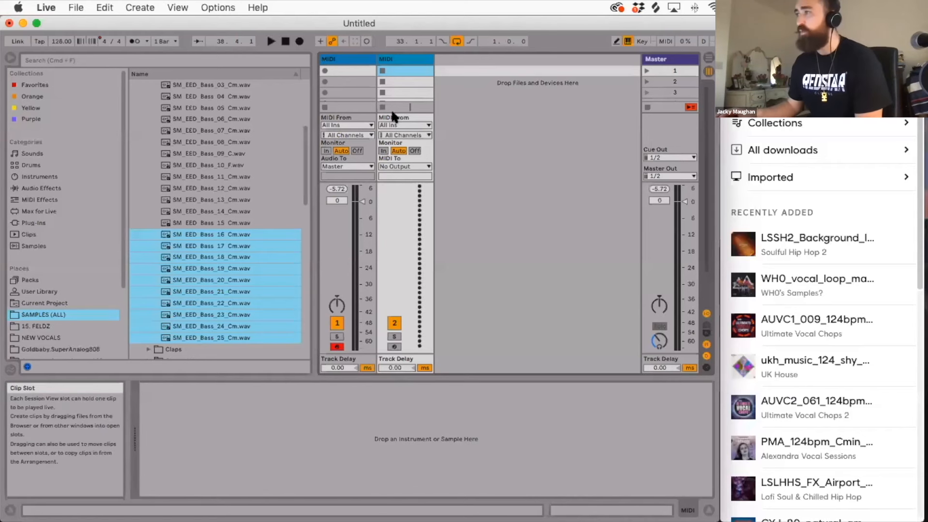
Audition the bass sample loaded on the first MIDI track by playing a few notes.
click(333, 61)
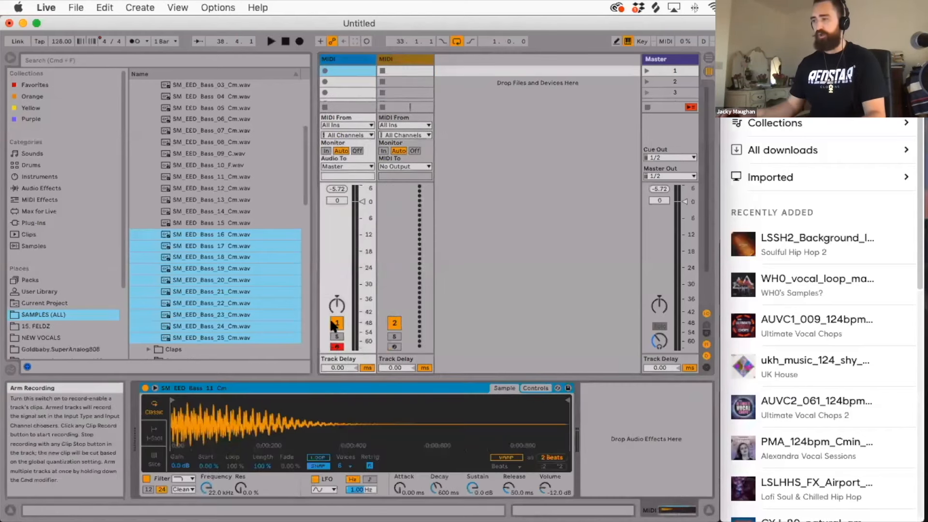
key(a)
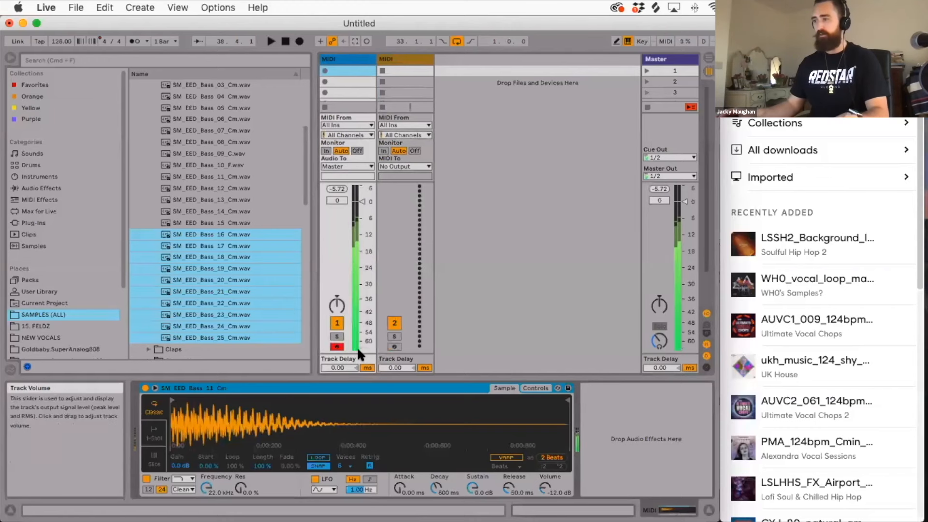
key(a)
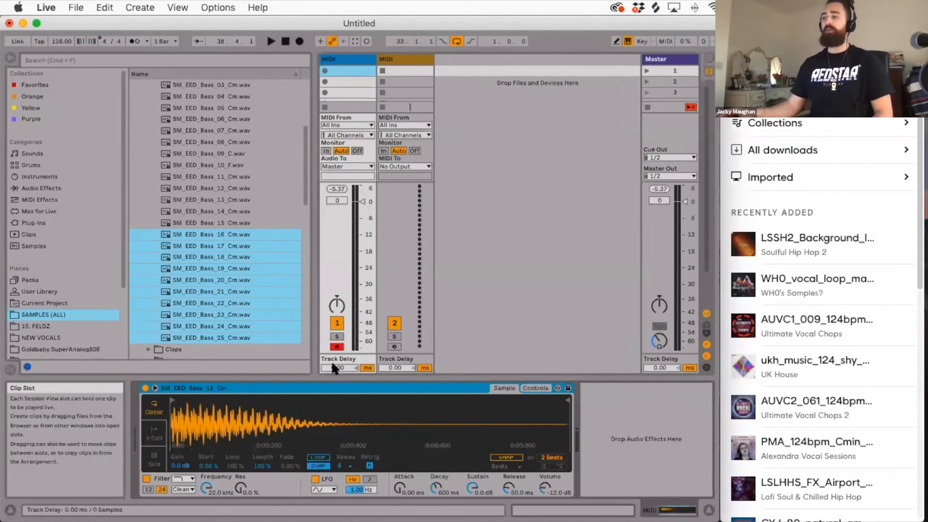
click(393, 66)
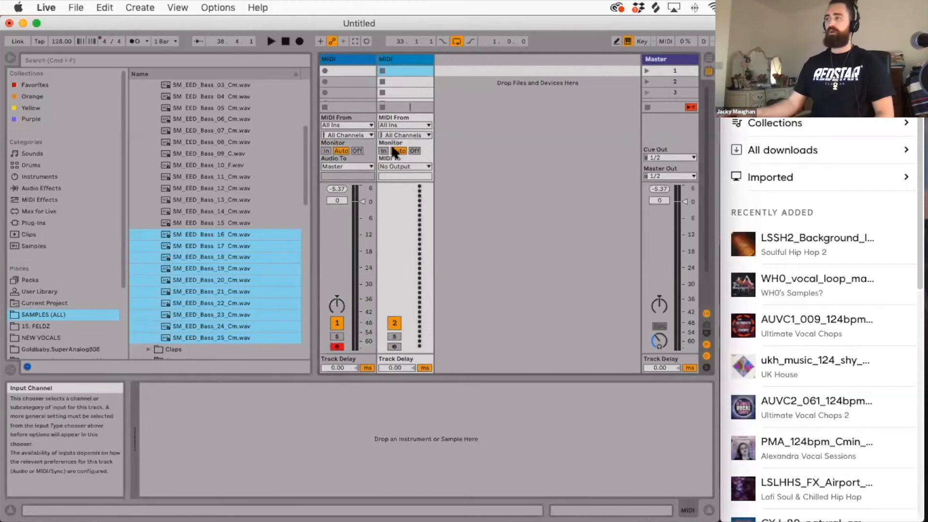
click(397, 166)
click(398, 166)
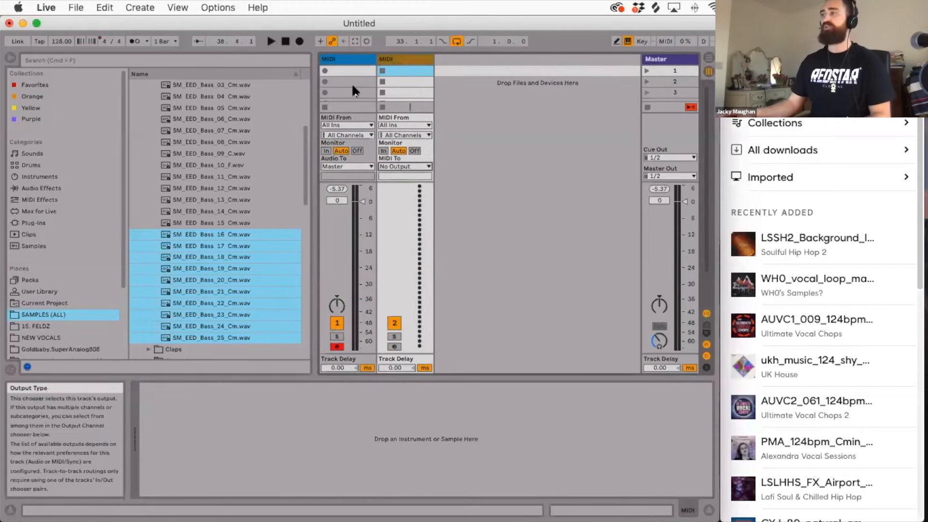
Rename the first MIDI track to BASSLINE and test its bass sound with a note.
click(347, 59)
key(super+r)
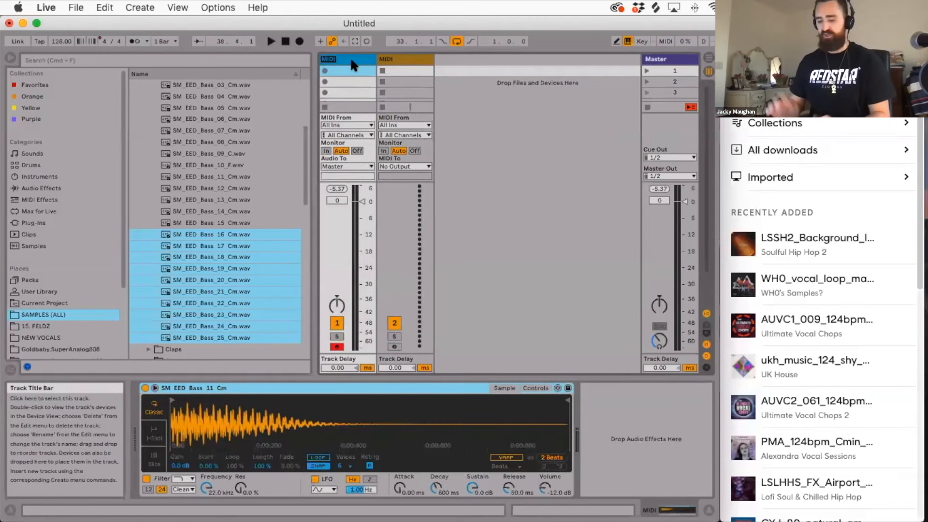
key(Return)
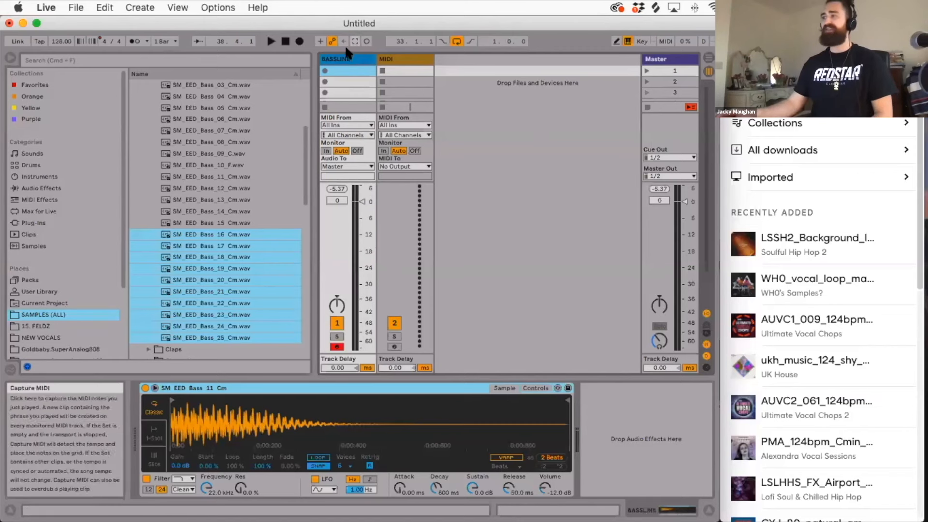
key(a)
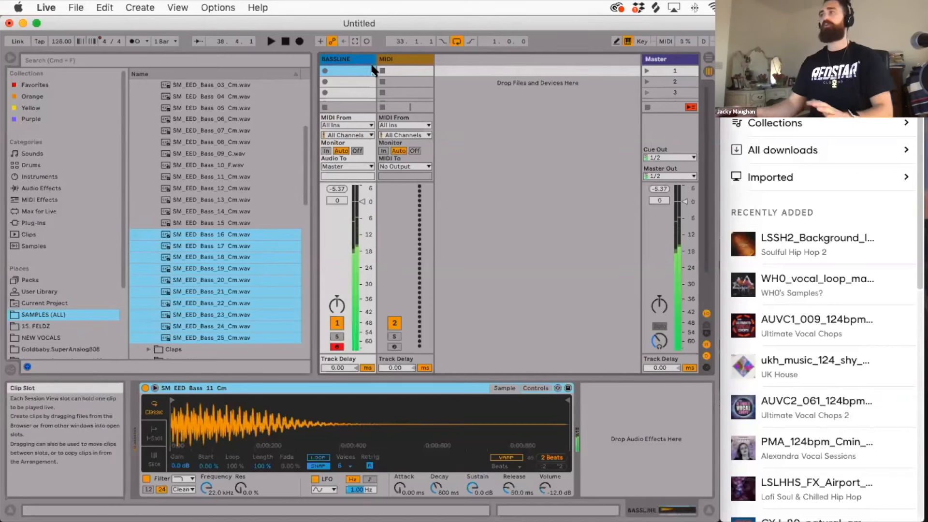
Route the second MIDI track's MIDI output to the BASSLINE track.
click(389, 59)
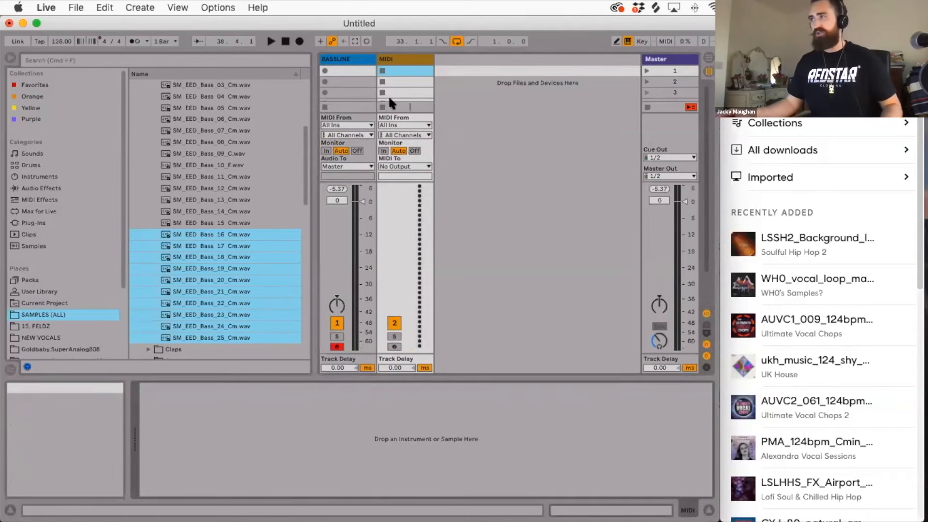
click(395, 166)
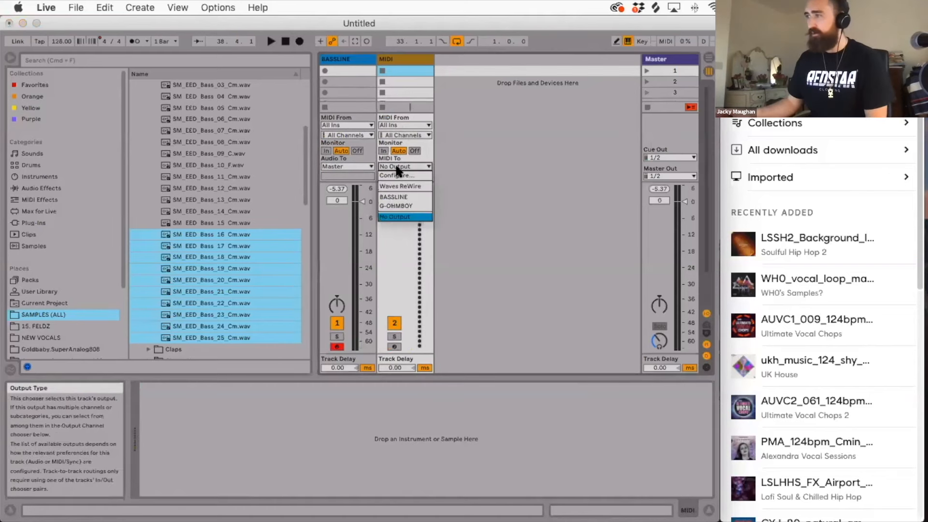
click(401, 196)
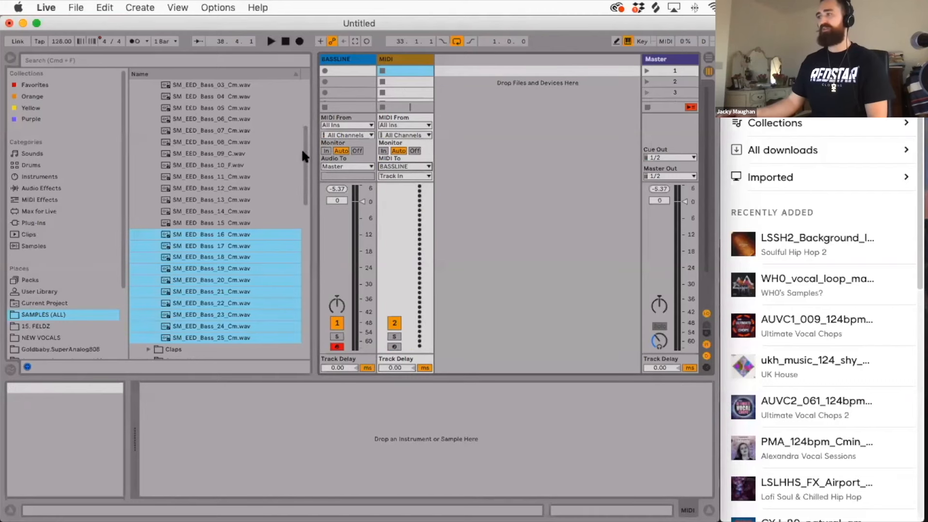
Set the BASSLINE track's monitoring to In and arm the second MIDI track for recording.
click(327, 151)
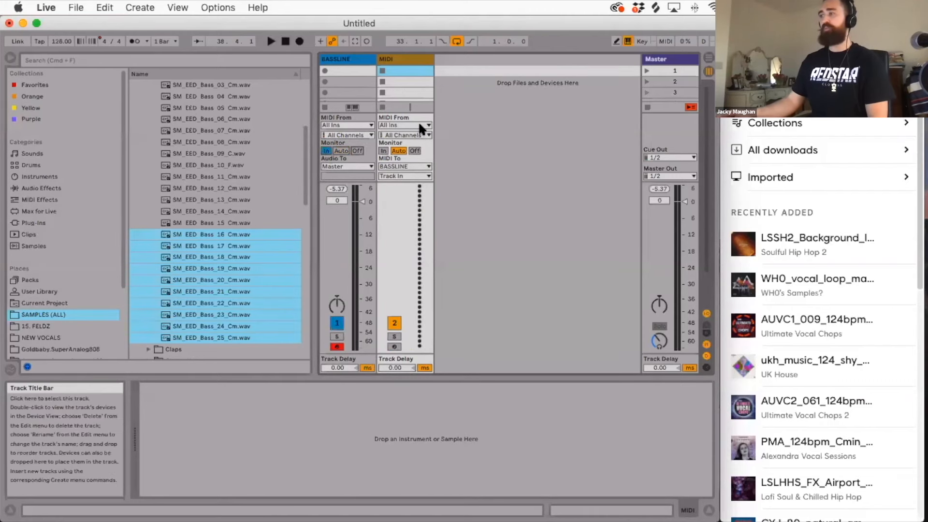
click(394, 346)
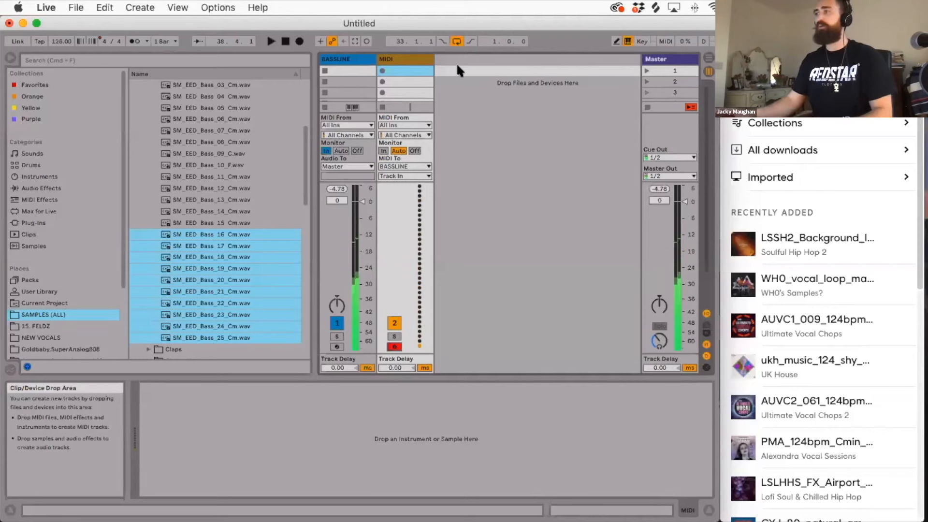
Compare the device chains of the second MIDI track and the BASSLINE track.
click(406, 61)
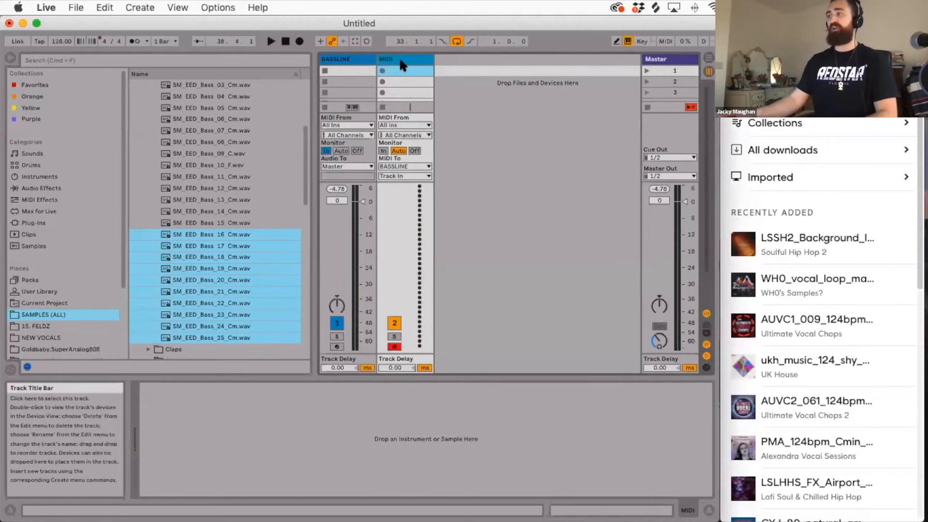
click(395, 412)
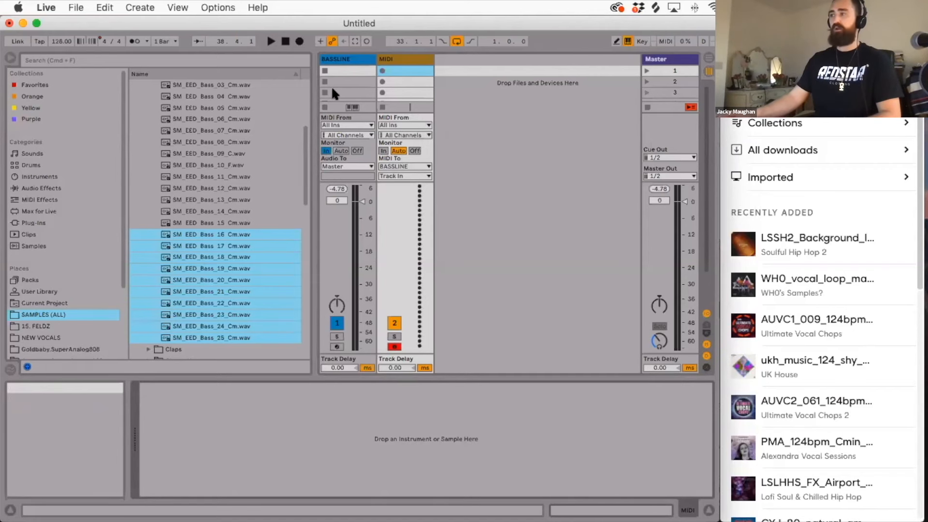
click(348, 61)
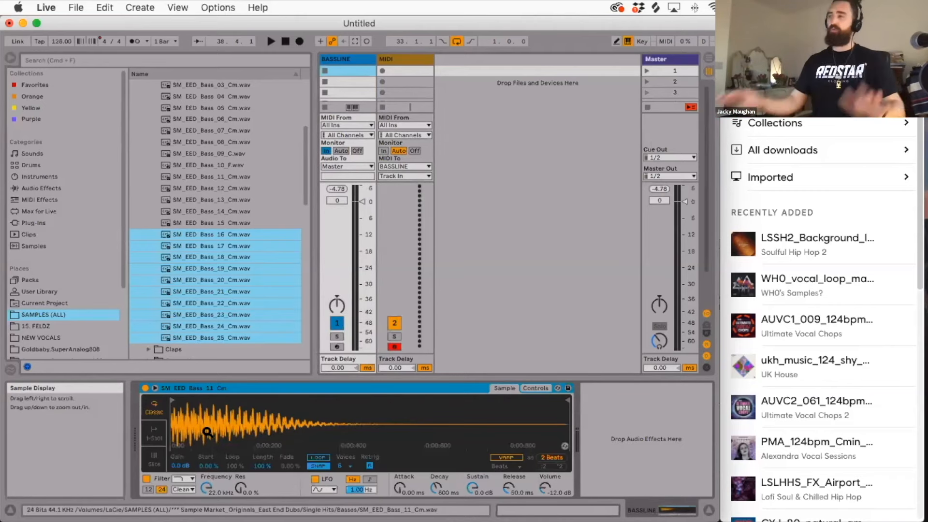
Create a clip in the second MIDI track's first slot and draw a one-beat C3 note at its start.
click(394, 61)
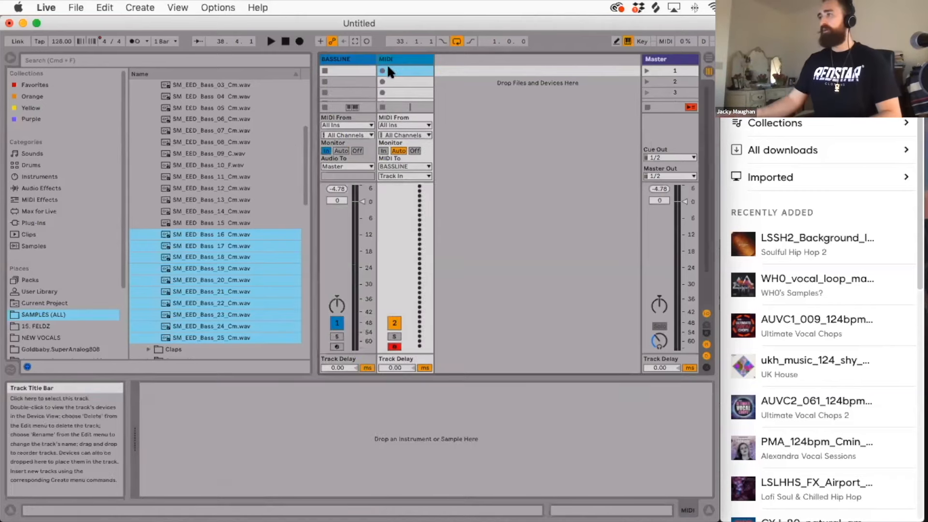
double_click(400, 71)
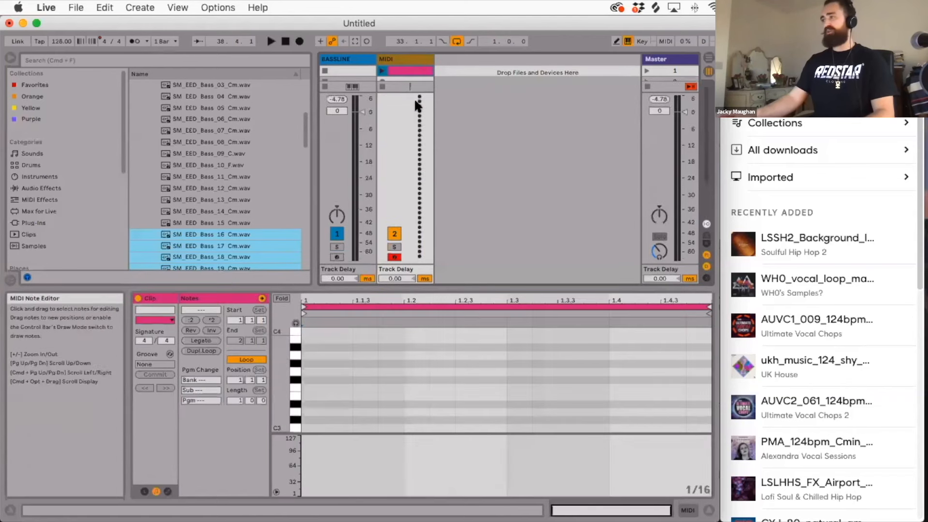
double_click(311, 428)
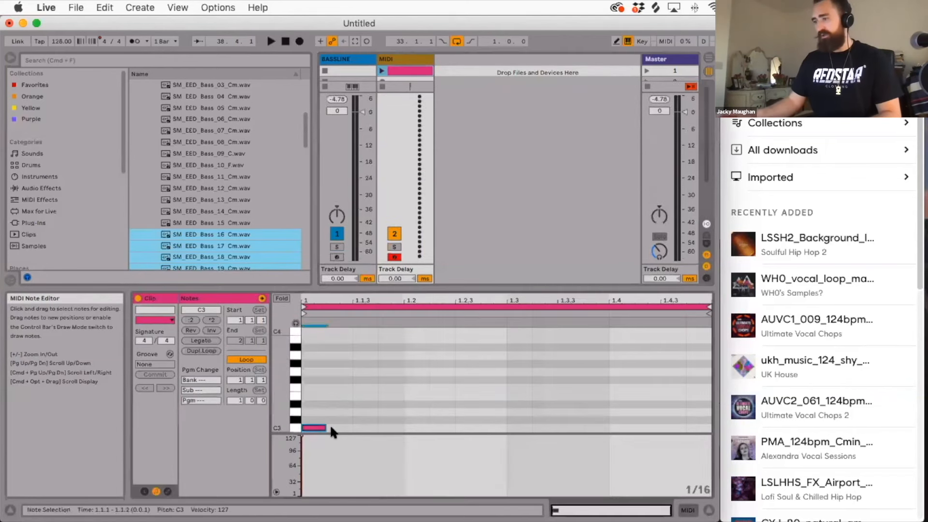
drag(327, 427, 428, 427)
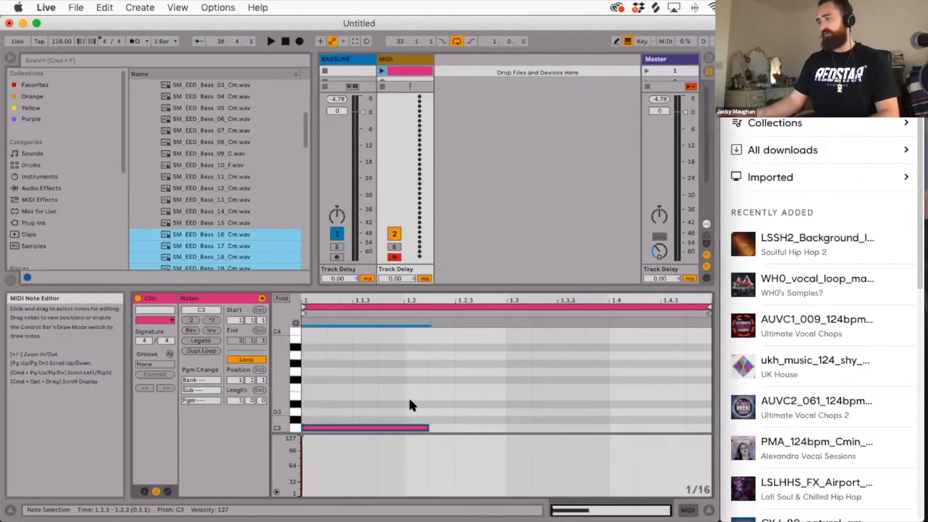
scroll(408, 396, down, 3)
drag(428, 377, 402, 377)
Play the new clip with the metronome on, reveal the tracks' routing section and stop playback.
click(382, 70)
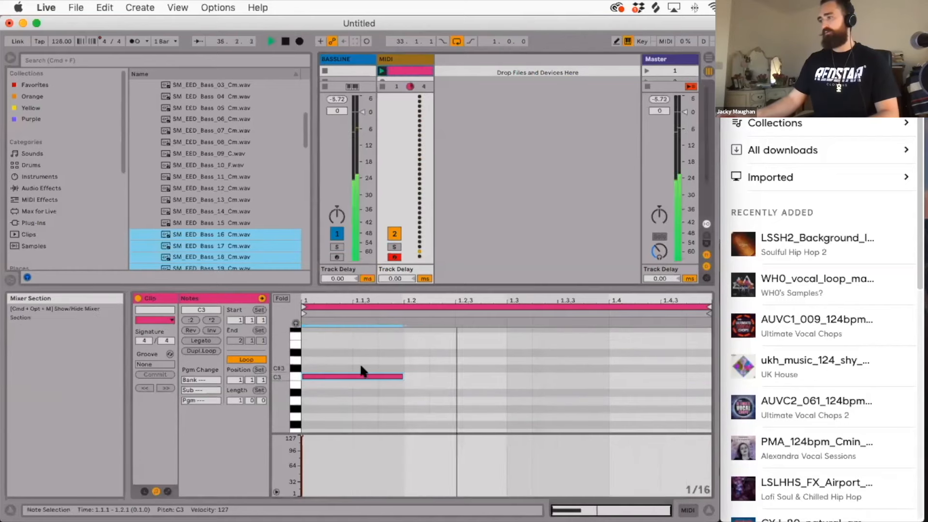
click(133, 42)
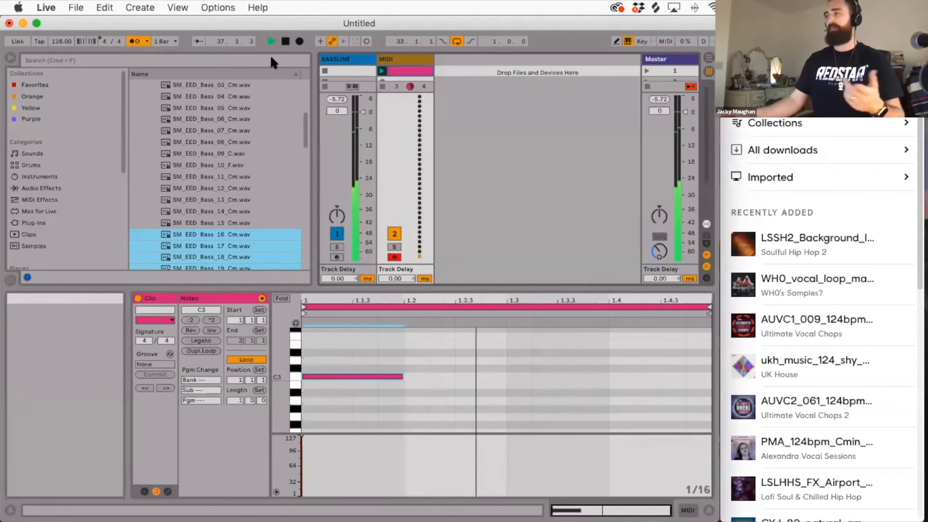
drag(400, 83, 400, 192)
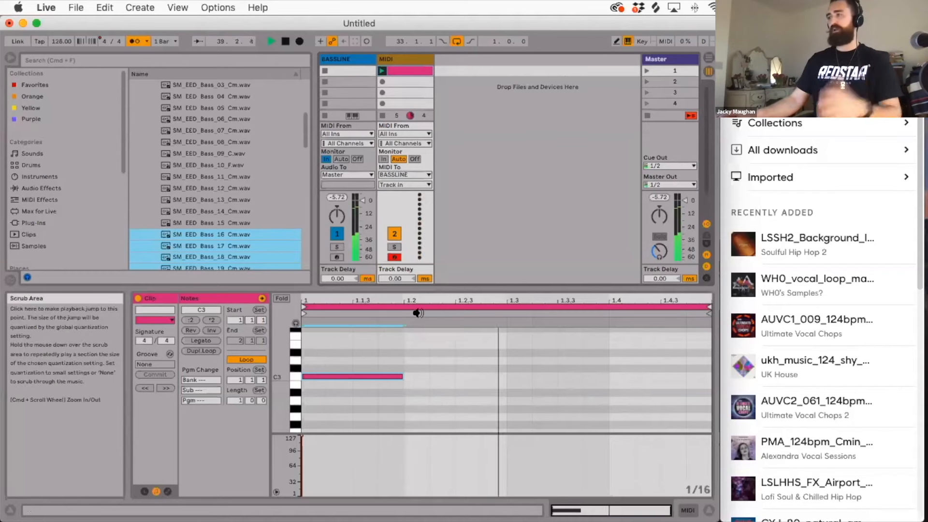
key(space)
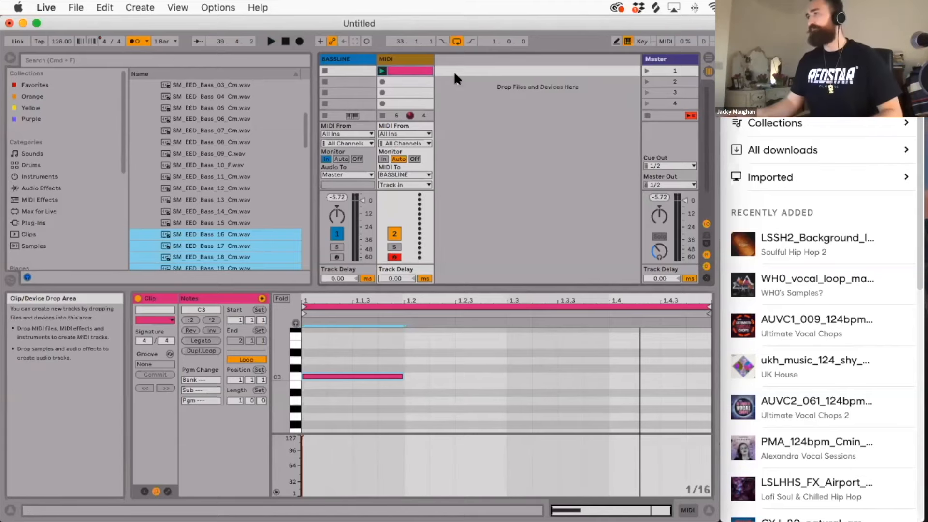
Duplicate the second MIDI track together with its clip and open the copy's clip.
click(420, 63)
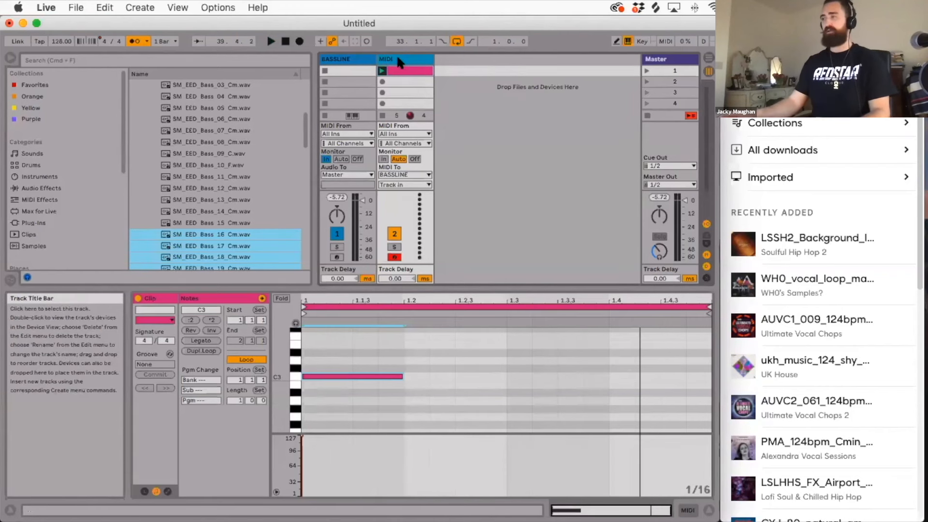
key(super+d)
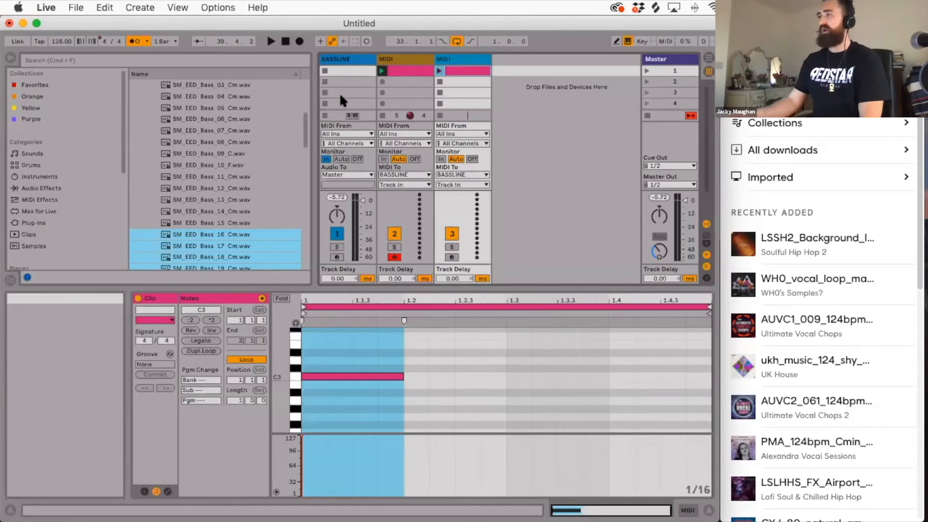
double_click(460, 71)
click(457, 72)
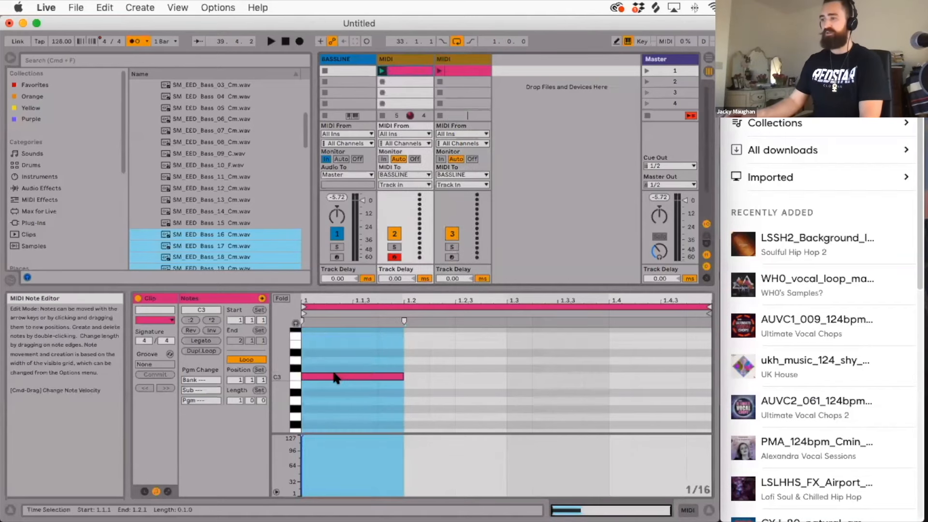
Move the C3 note in the duplicated track's clip down to A2, starting at 1.2.2.
click(463, 71)
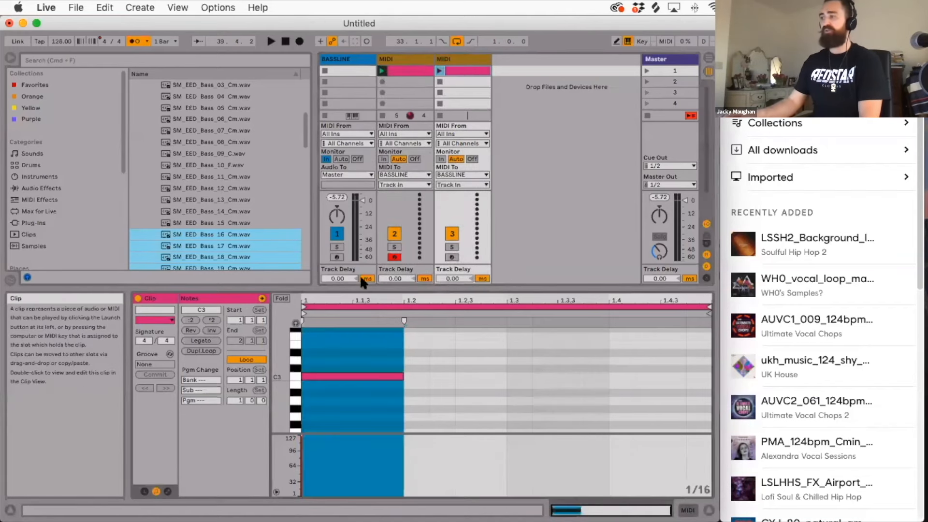
click(322, 386)
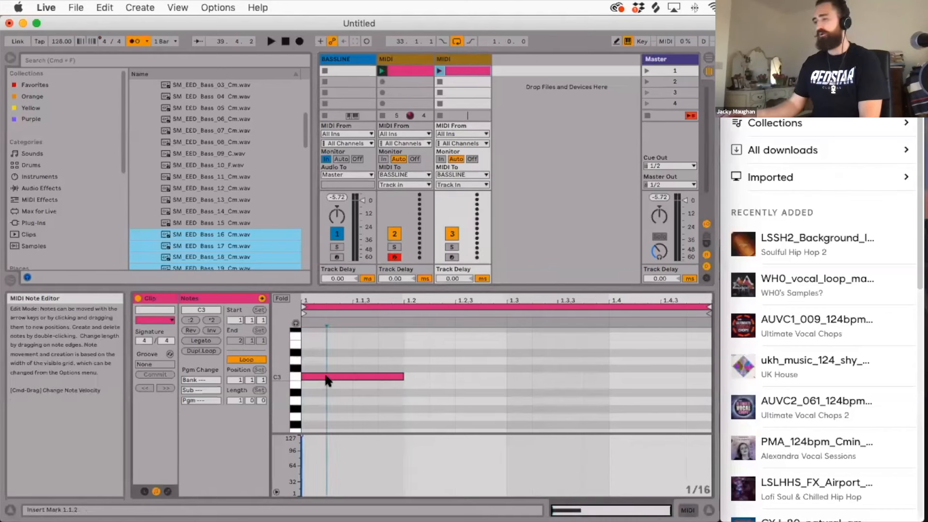
drag(327, 380, 459, 404)
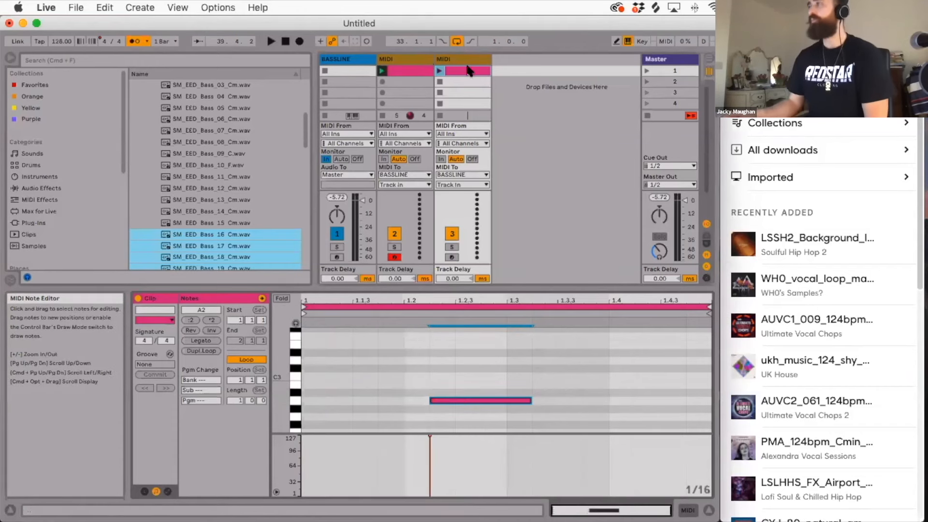
Launch the duplicated clip, shift its A2 note to start at 1.2.4 and stop playback.
click(439, 72)
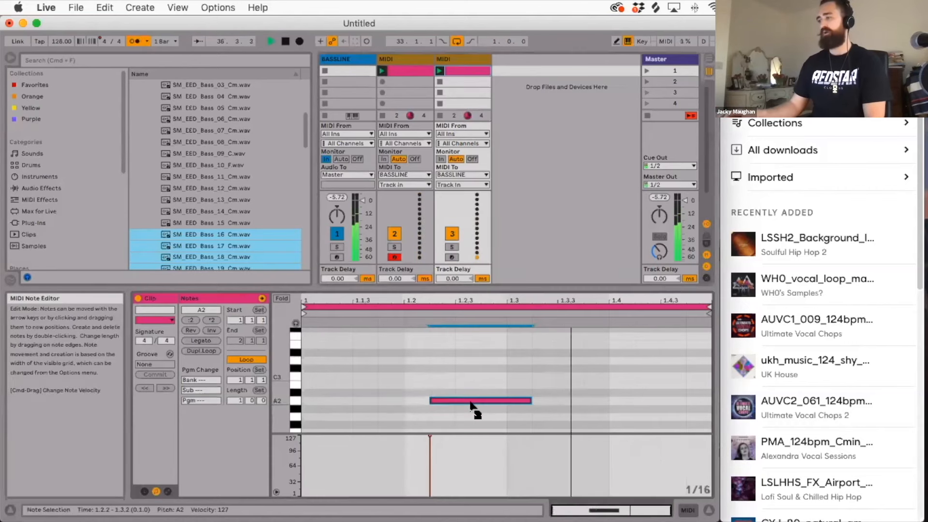
drag(473, 403, 518, 402)
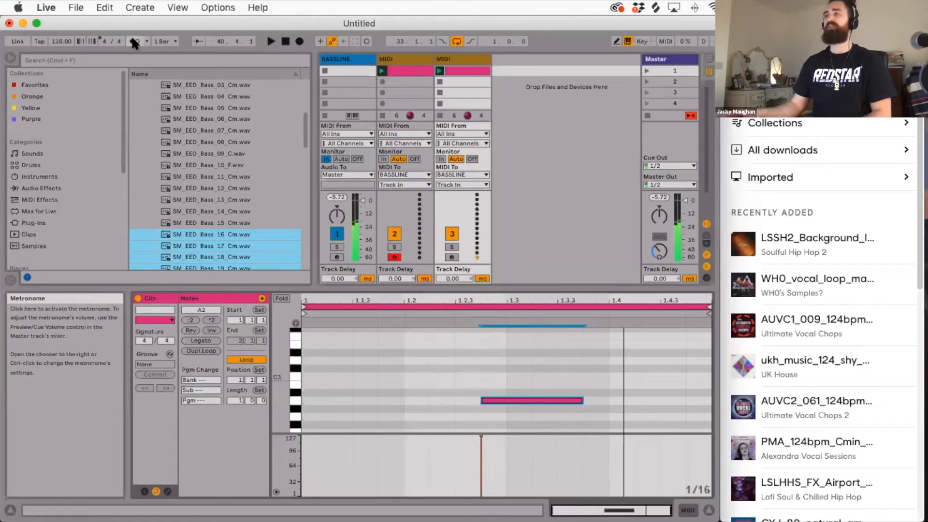
key(space)
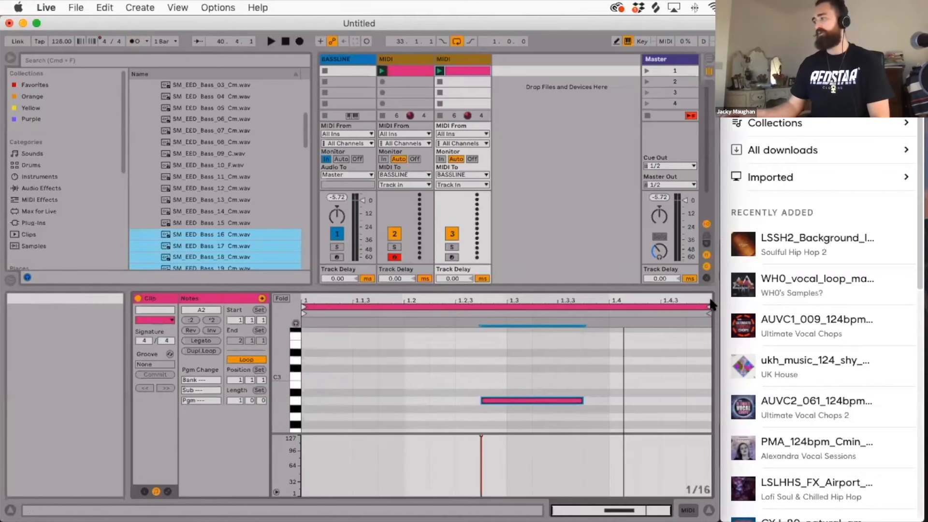
Shorten the duplicated clip's loop so it ends at about 1.4.3.
click(553, 367)
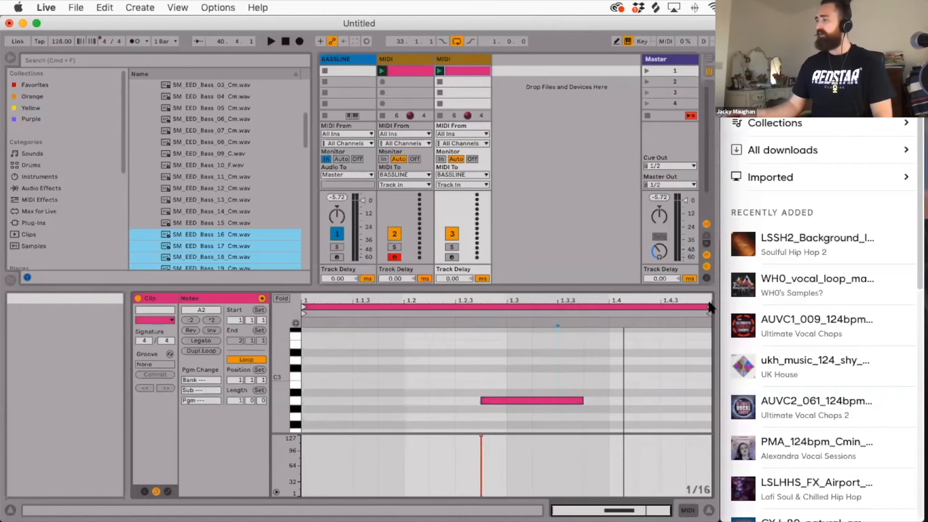
drag(709, 310, 663, 308)
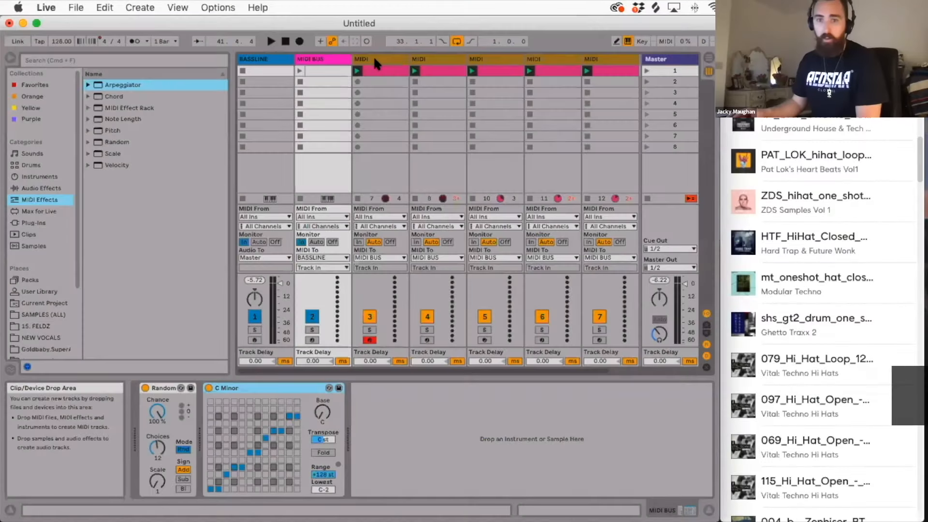
Review the BASSLINE, MIDI BUS and MIDI tracks' device chains and the clips on the MIDI tracks.
click(261, 59)
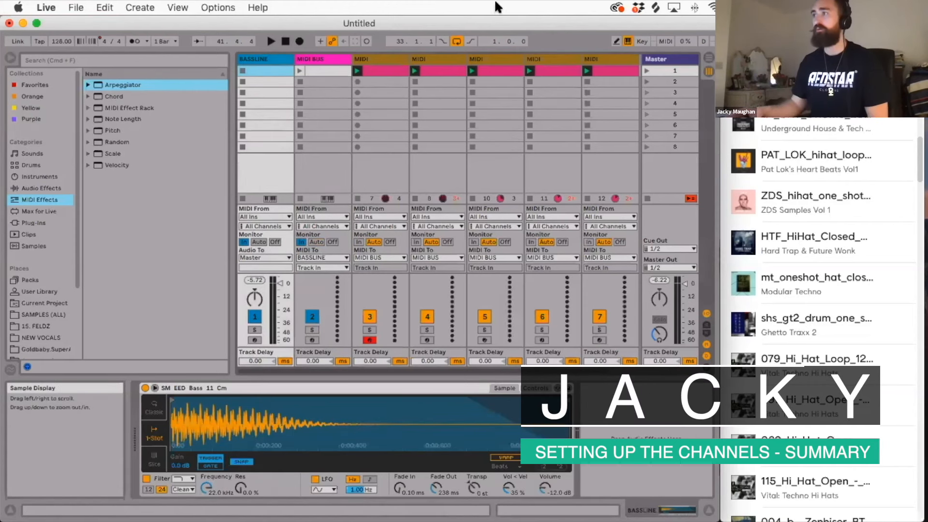
click(366, 60)
click(605, 59)
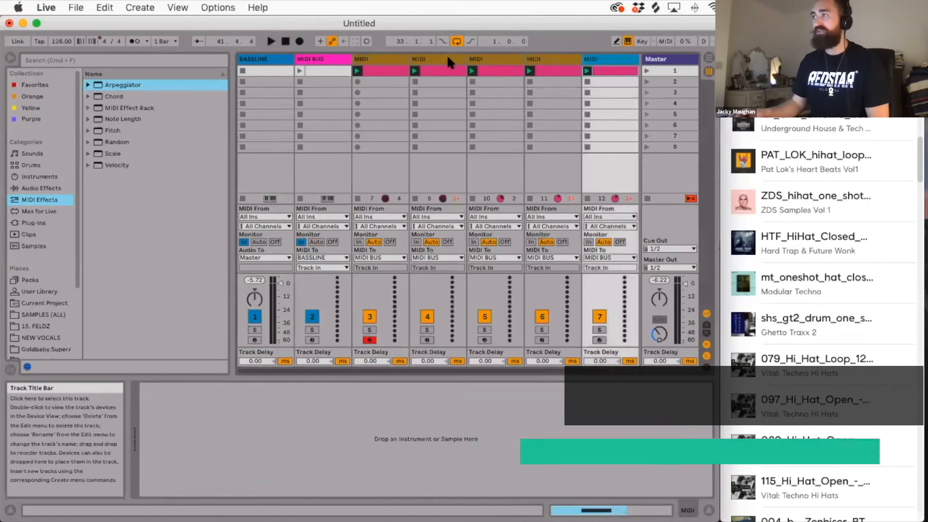
click(448, 60)
click(493, 72)
click(561, 72)
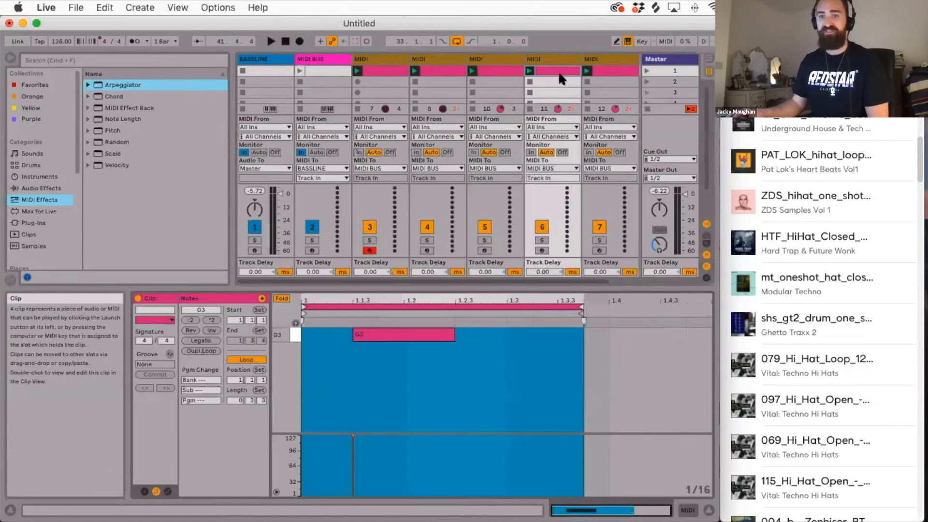
click(322, 72)
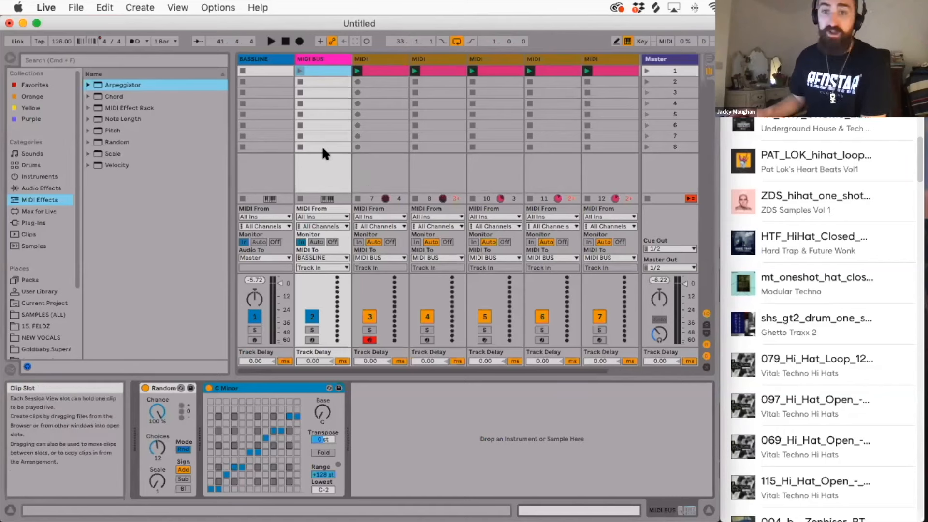
Arm the BASSLINE track for recording.
click(252, 340)
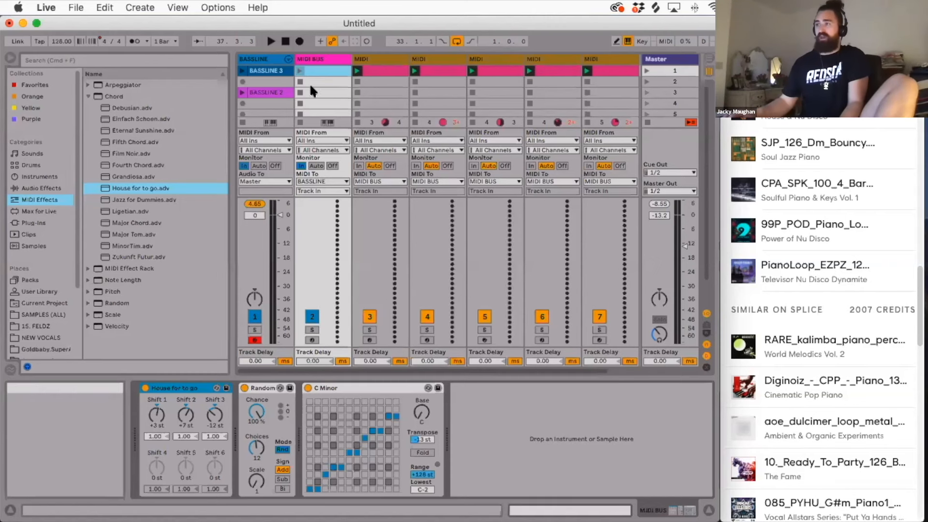
Undo the latest Master volume change and show the BASSLINE track's sampler.
key(super+z)
click(270, 59)
key(super+z)
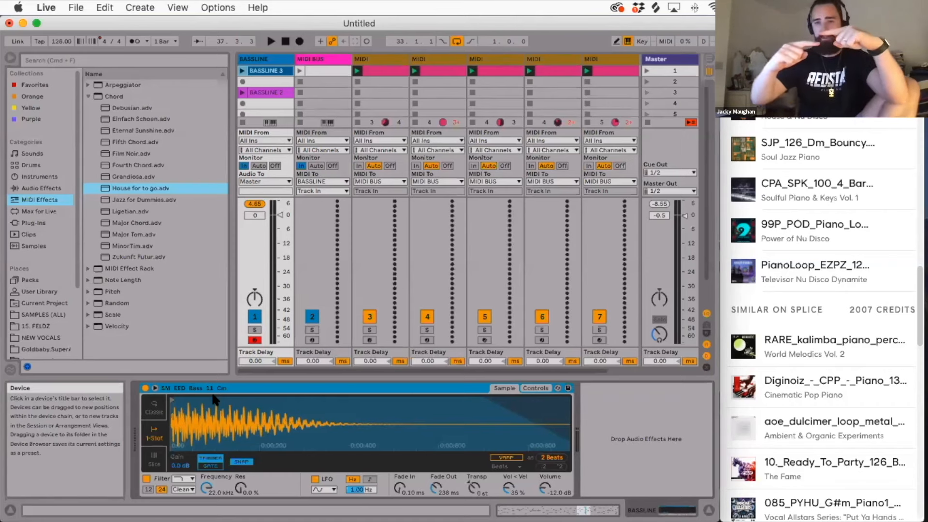
Open the BASSLINE 3 clip and lengthen the G2 note starting at 13.3.3 by one 1/32 grid step.
double_click(260, 72)
mouse_move(603, 247)
mouse_down()
mouse_move(575, 319)
mouse_move(541, 337)
mouse_up()
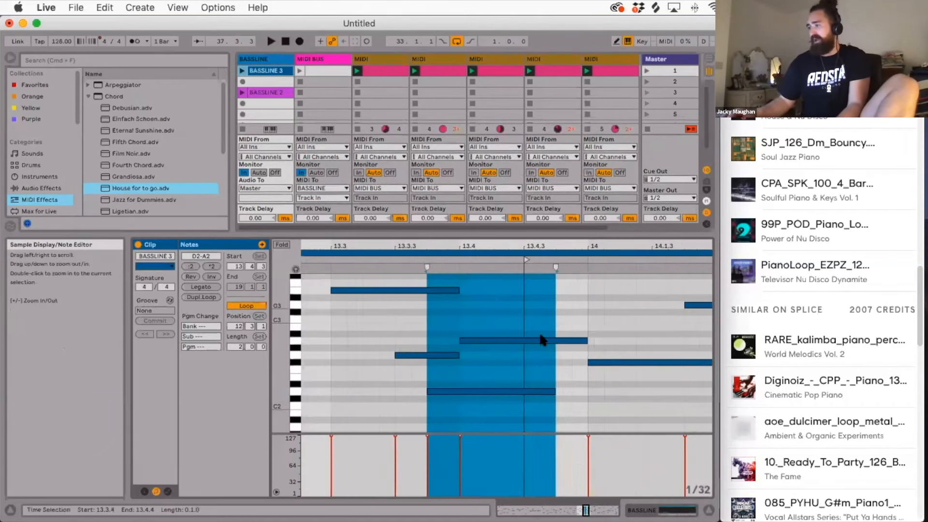
click(472, 354)
drag(458, 355, 474, 356)
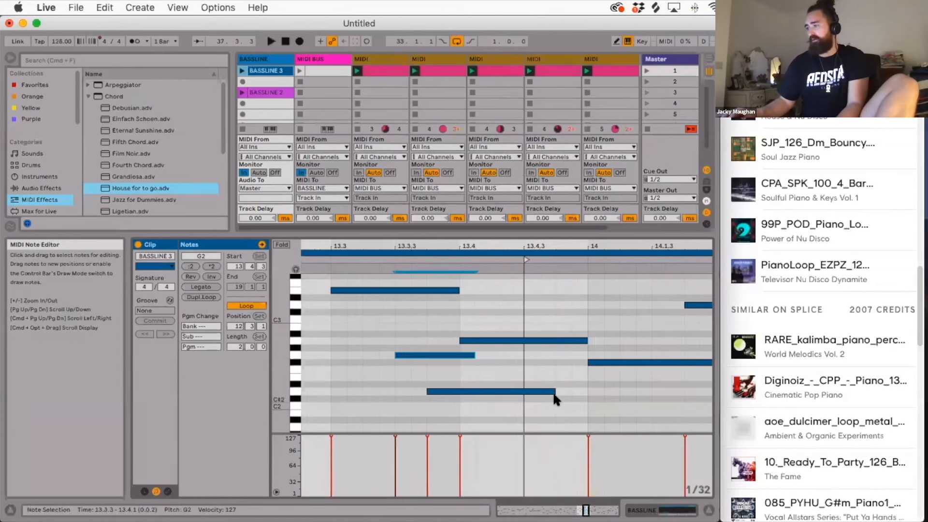
Delete the D#3 note at 13.3 and move the D2 note to D#2, starting at 13.2.4.
drag(500, 392, 404, 385)
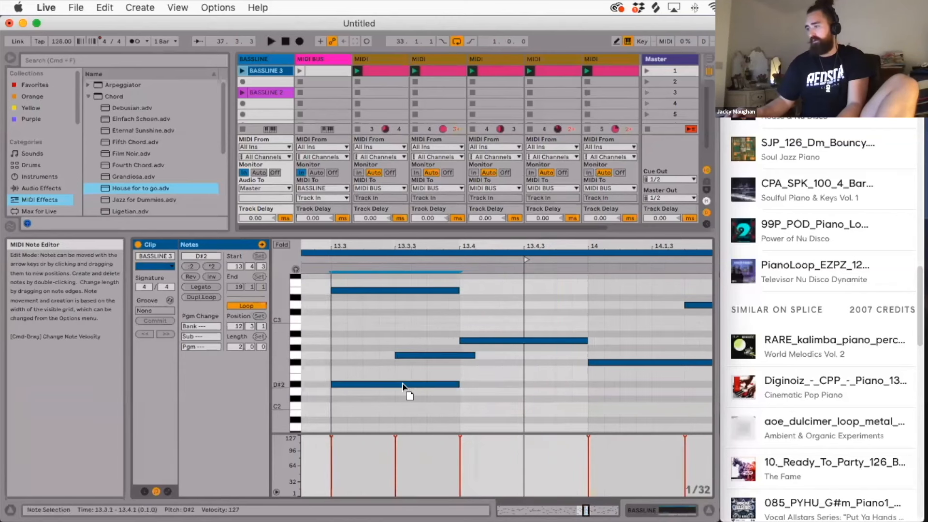
double_click(366, 293)
drag(369, 387, 349, 383)
scroll(381, 376, left, 5)
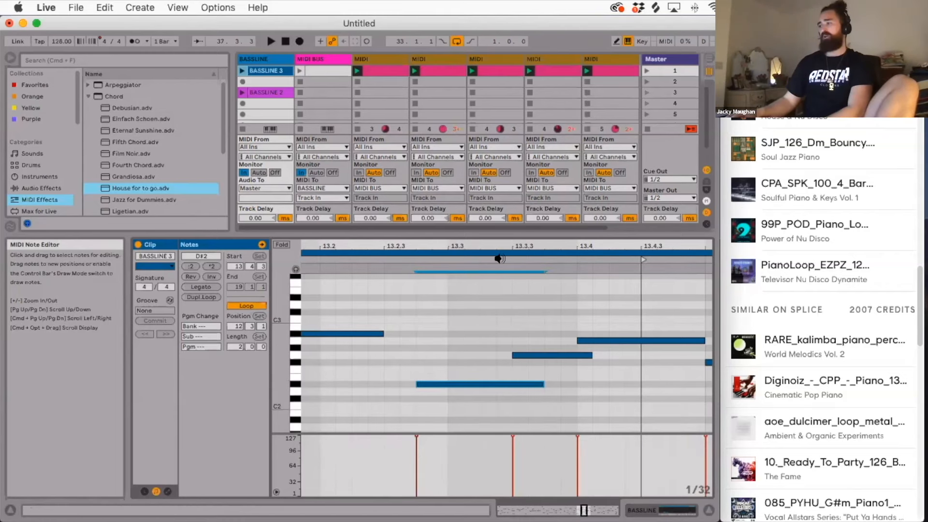
drag(504, 248, 506, 230)
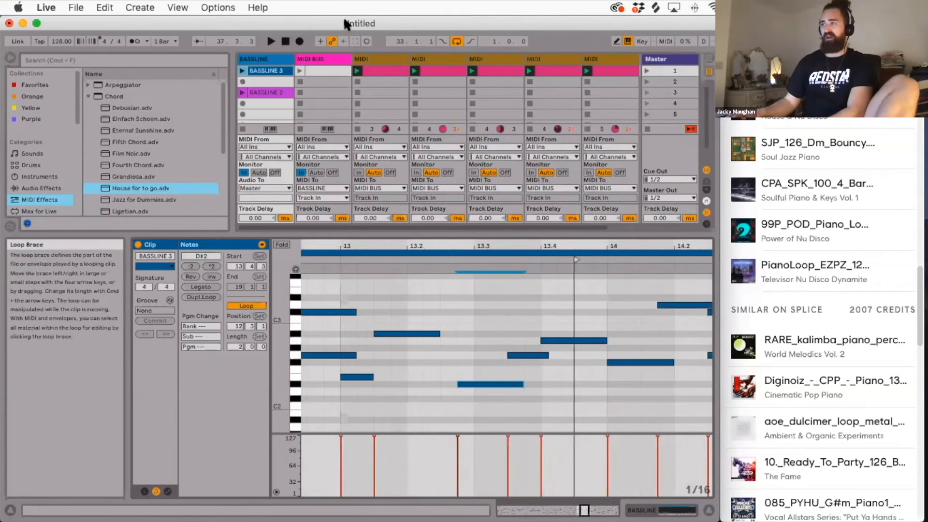
Check the BASSLINE track's sampler, then reopen the BASSLINE 3 clip and move its G2 note forward in time and up in pitch.
double_click(265, 59)
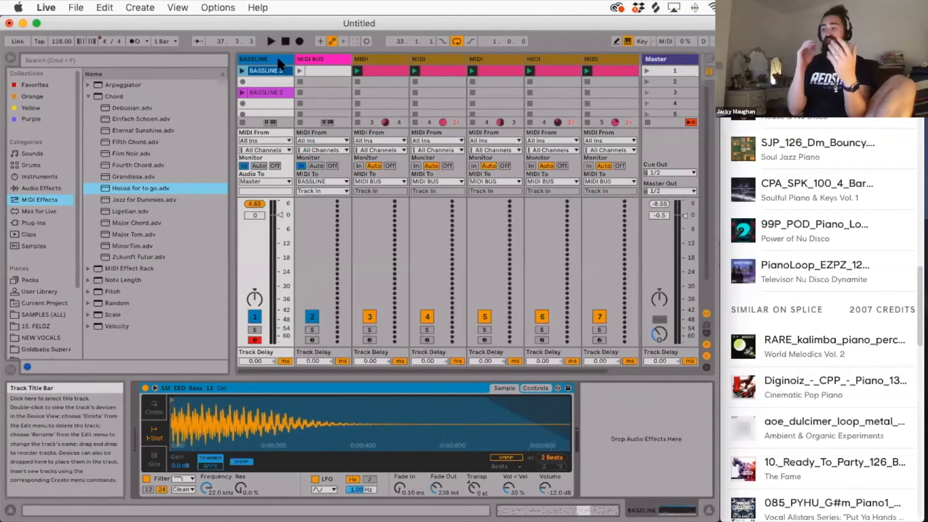
click(265, 71)
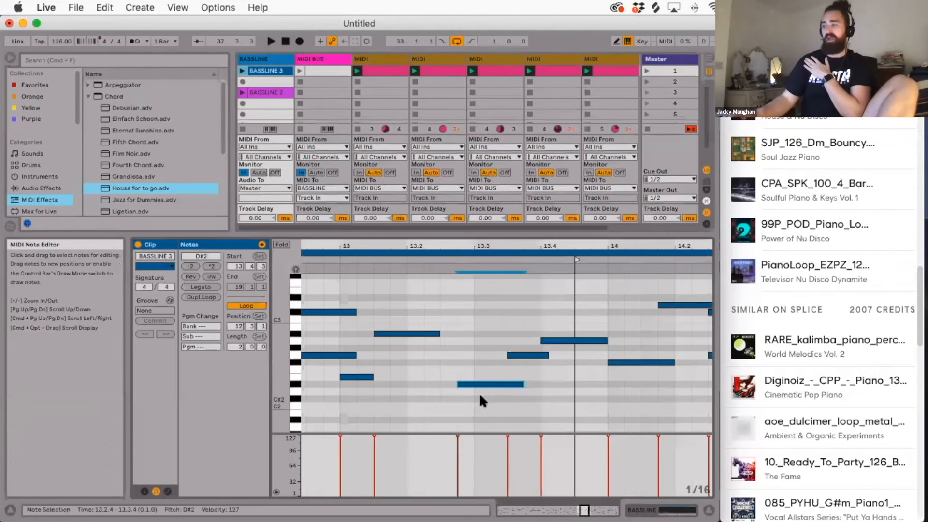
click(461, 385)
drag(528, 356, 567, 345)
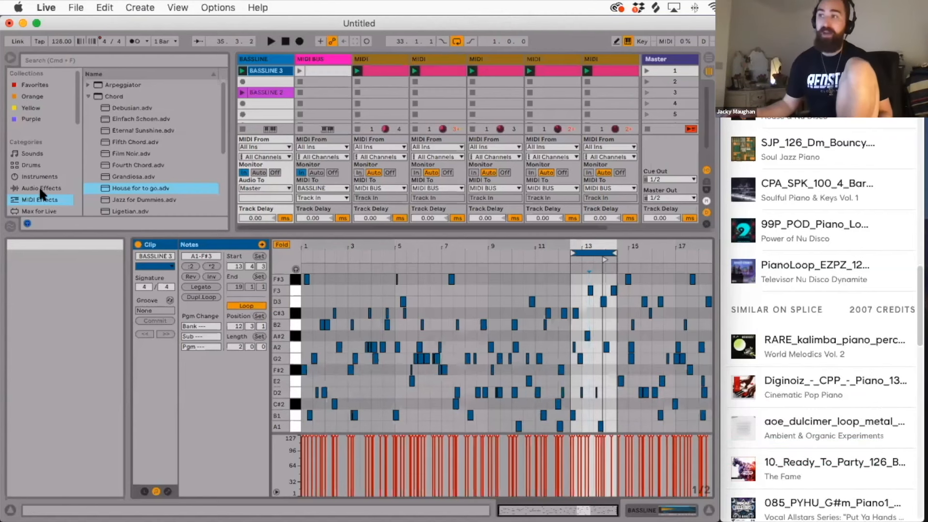
Collapse the Chord presets and review the available MIDI effects, including Arpeggiator, Note Length and Velocity.
click(128, 85)
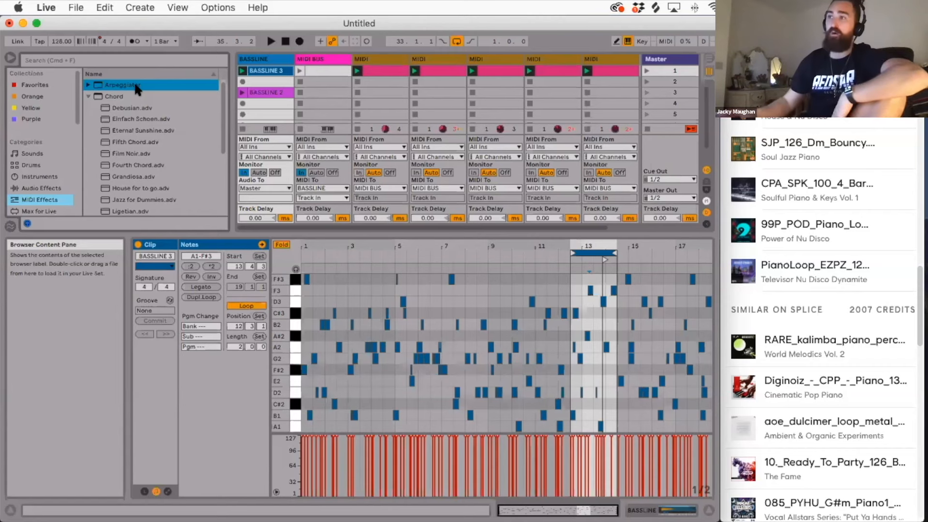
click(89, 96)
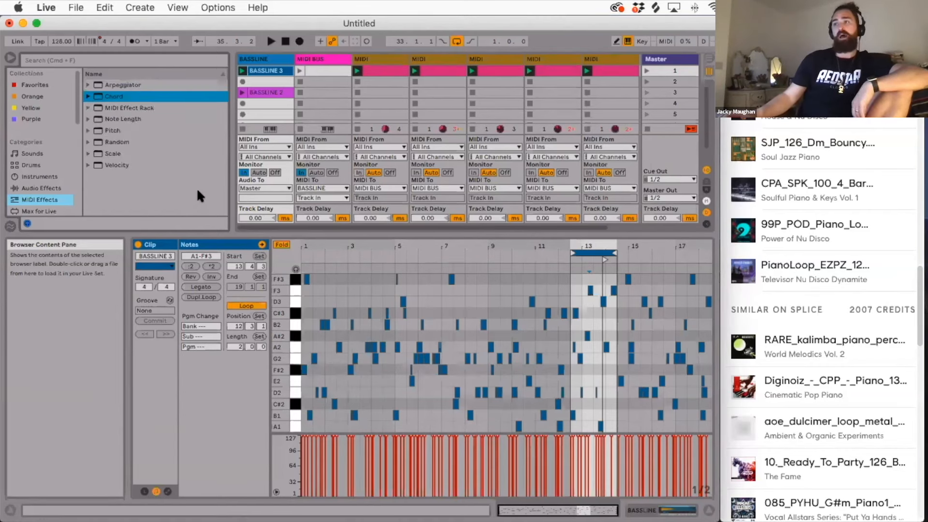
click(122, 120)
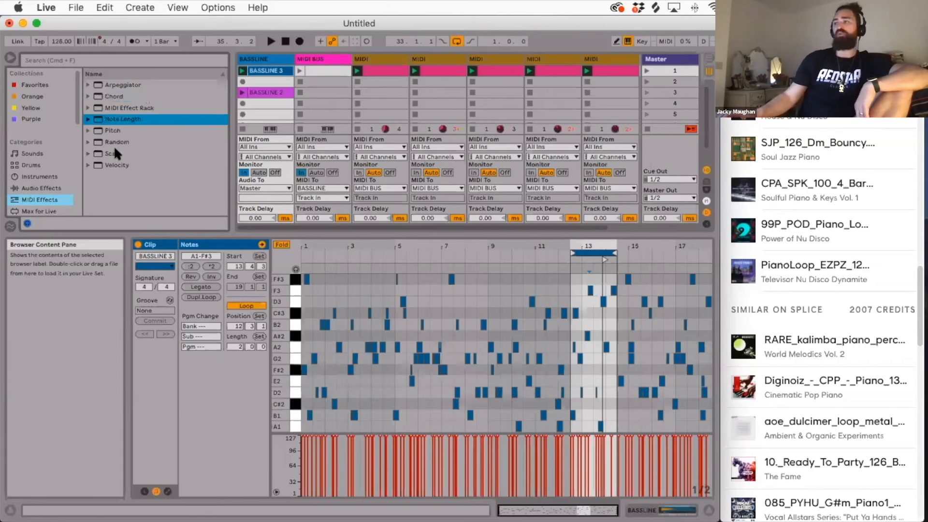
click(121, 165)
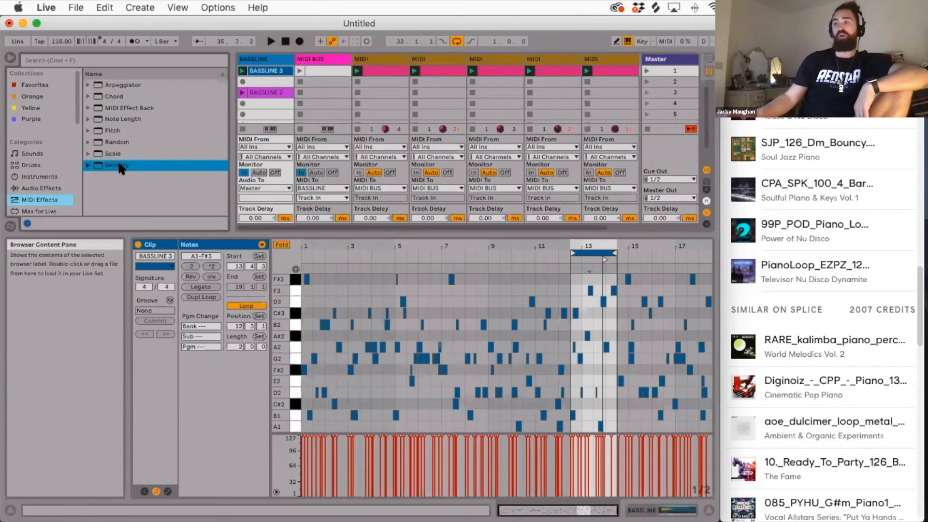
click(114, 85)
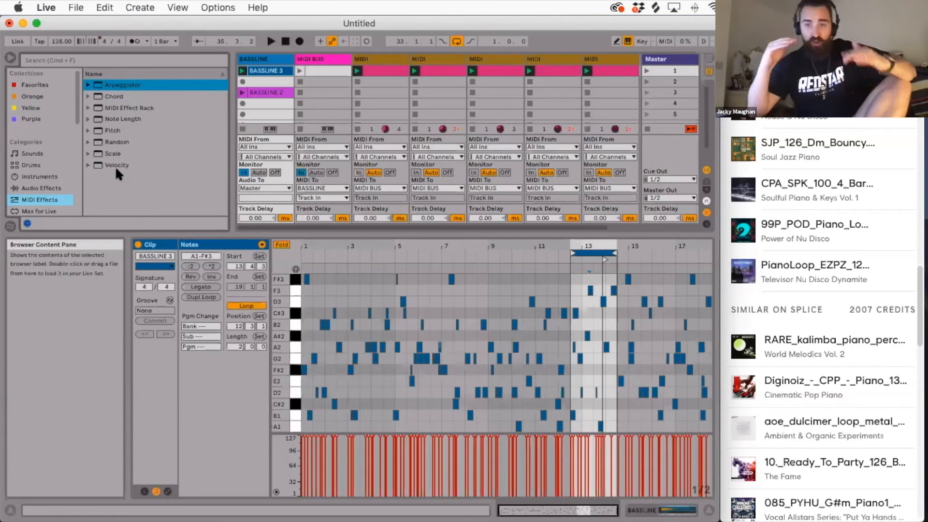